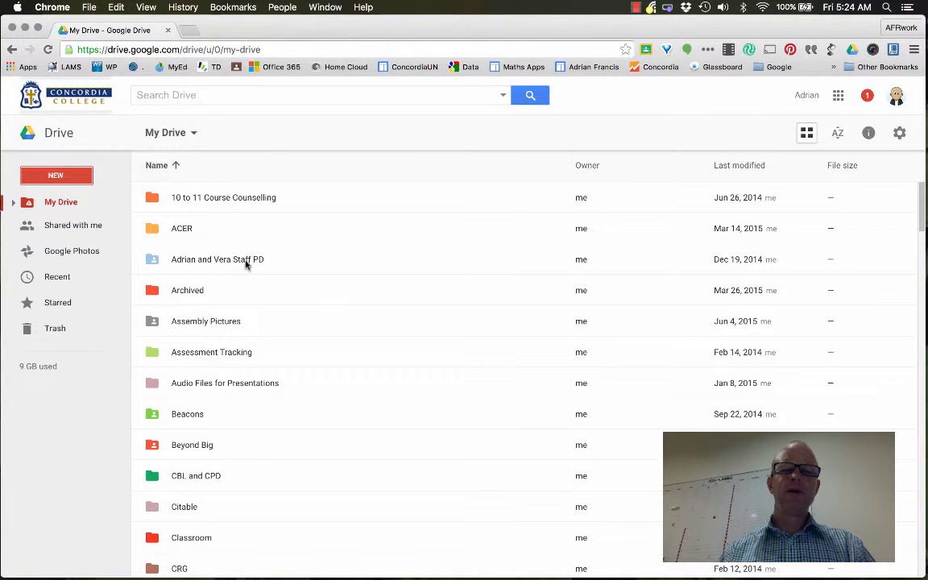
- Find the Year 8 folder in My Drive and open it
{"action": "scroll", "coordinate": [315, 315], "scroll_direction": "down", "scroll_amount": 5}
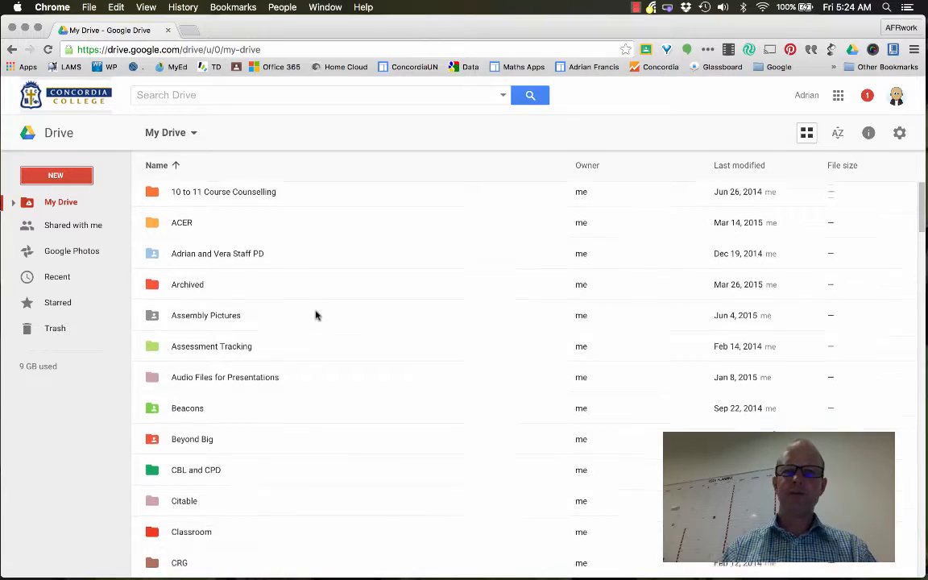
{"action": "scroll", "coordinate": [314, 315], "scroll_direction": "down", "scroll_amount": 13}
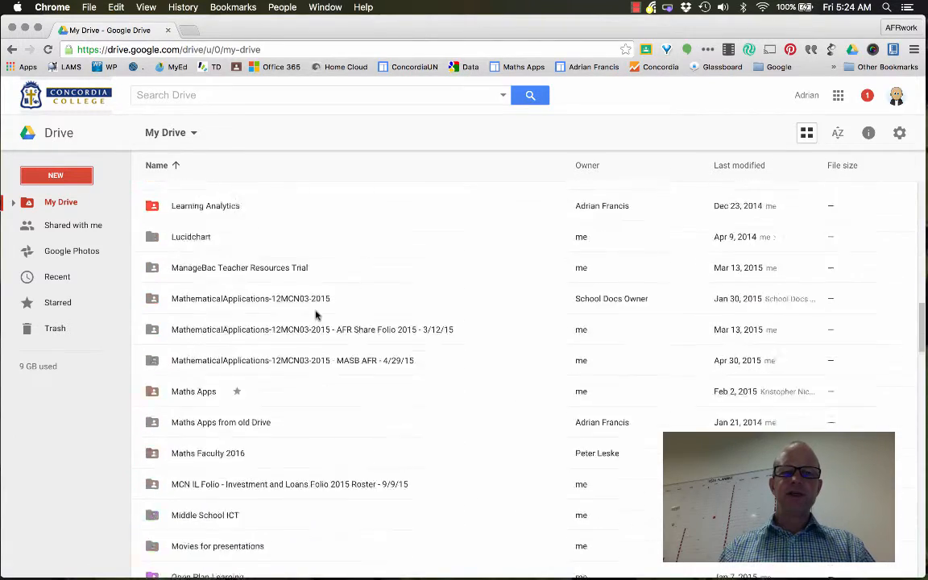
{"action": "scroll", "coordinate": [314, 315], "scroll_direction": "down", "scroll_amount": 5}
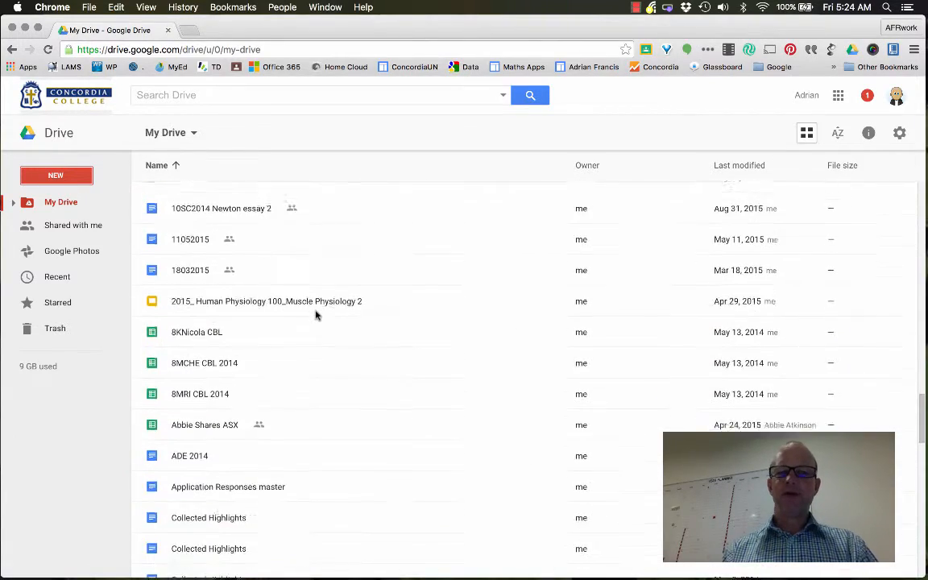
{"action": "scroll", "coordinate": [315, 315], "scroll_direction": "up", "scroll_amount": 2}
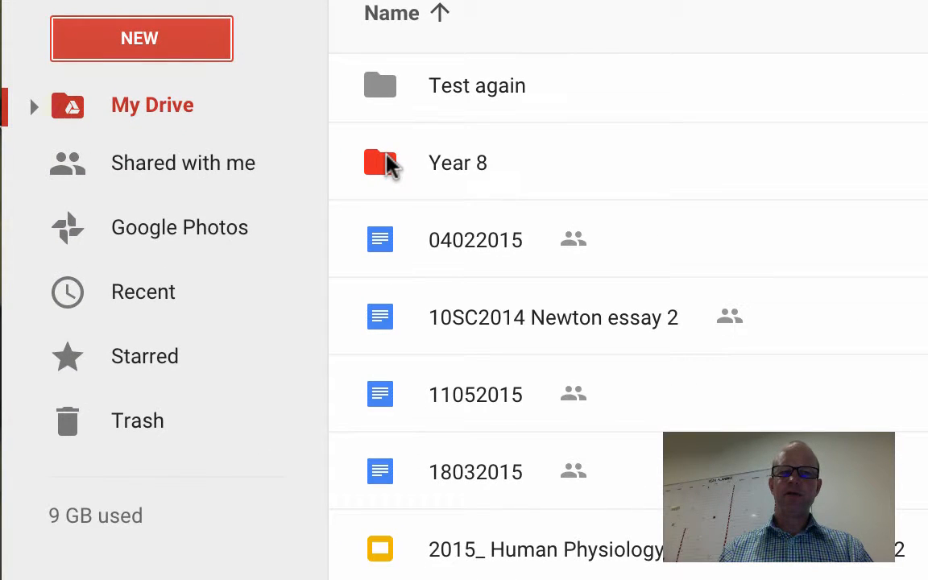
{"action": "left_click", "coordinate": [197, 214]}
{"action": "double_click", "coordinate": [387, 163]}
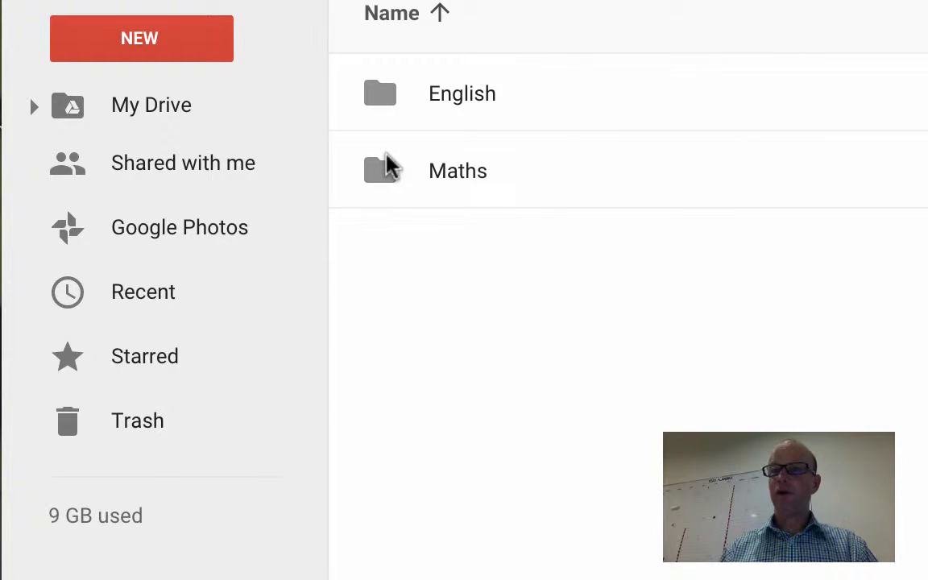
- Create a new Google Docs document in the Year 8 folder and title it Demo
{"action": "left_click", "coordinate": [156, 49]}
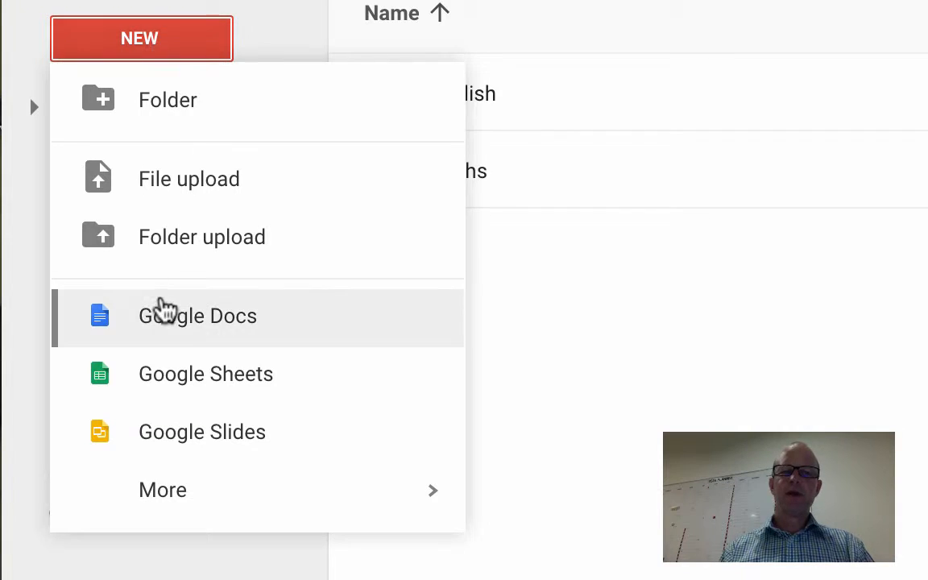
{"action": "left_click", "coordinate": [170, 315]}
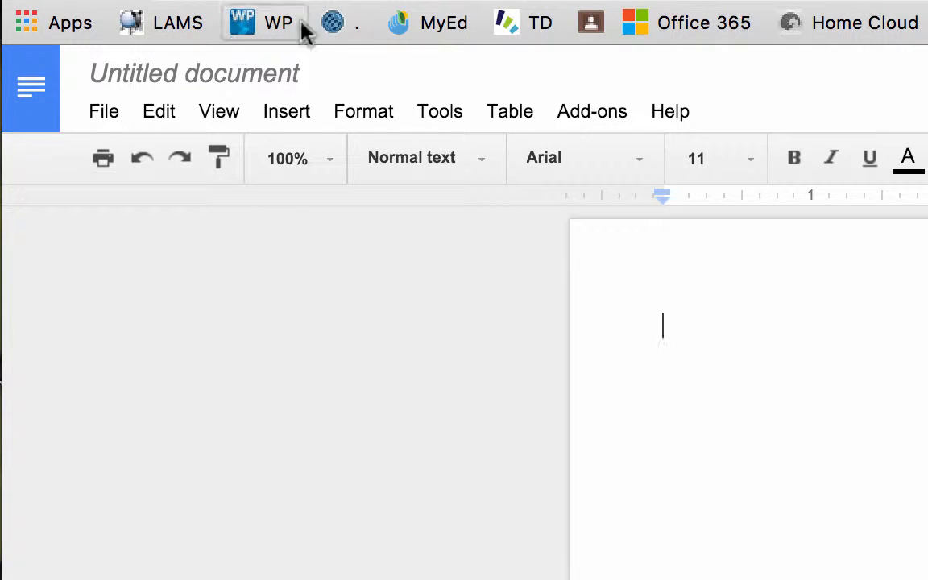
{"action": "left_click", "coordinate": [222, 74]}
{"action": "type", "text": "Demono"}
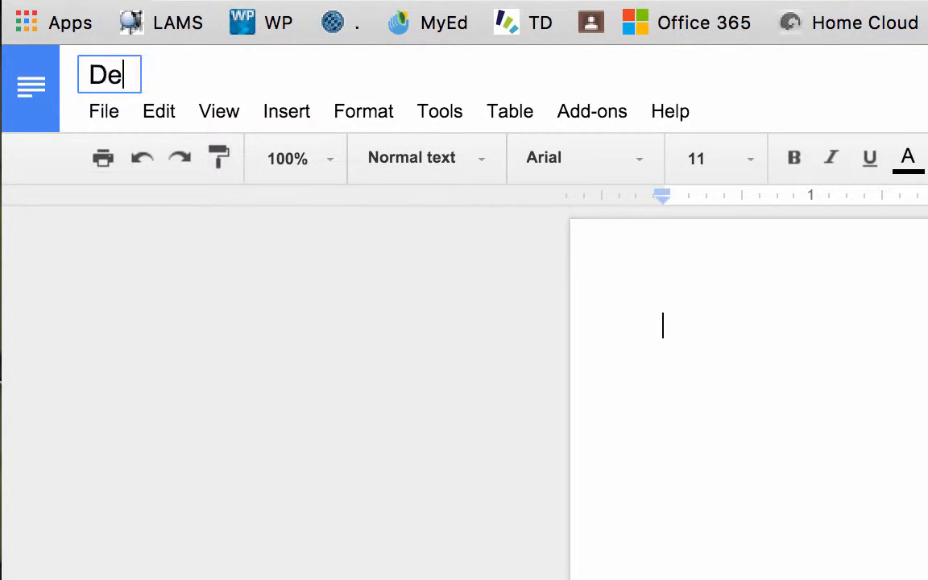
{"action": "key", "text": "BackSpace"}
{"action": "key", "text": "BackSpace"}
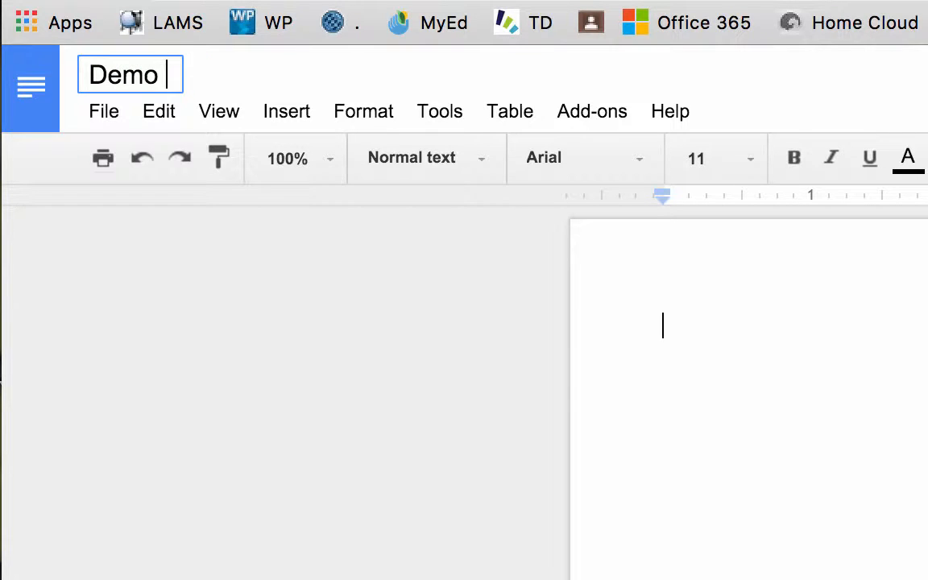
{"action": "key", "text": "Return"}
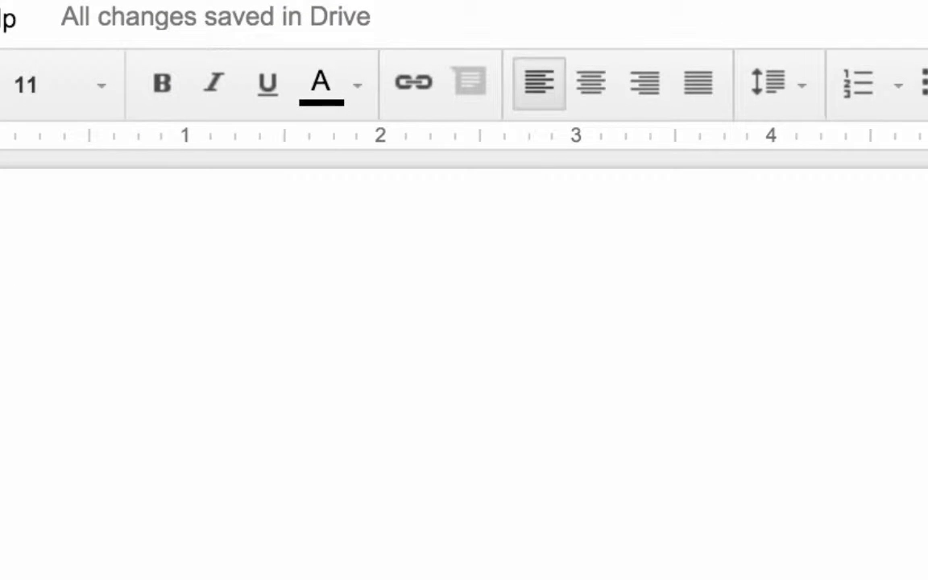
- Write "This is a Demo" as the first line of the document and start a new line below it
{"action": "type", "text": "This is a D"}
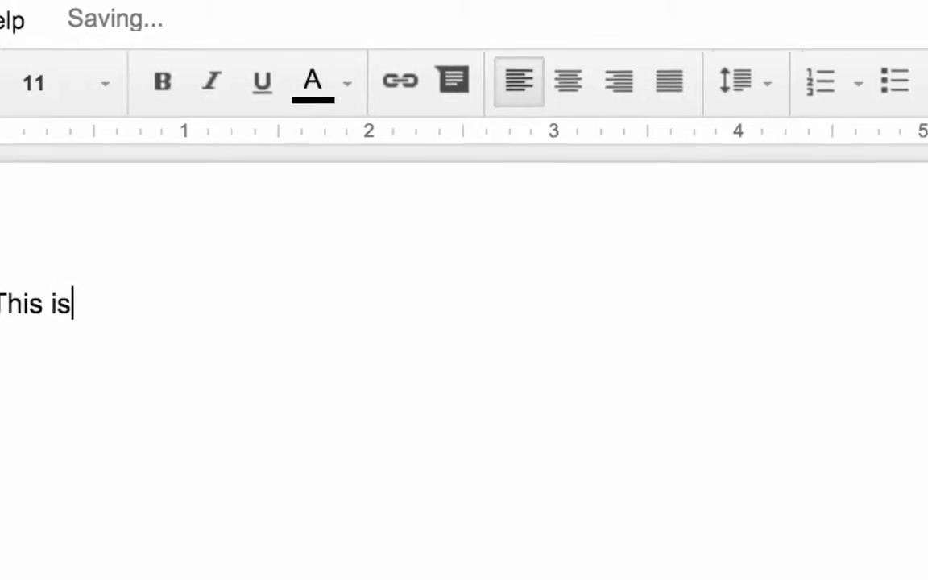
{"action": "type", "text": "emo"}
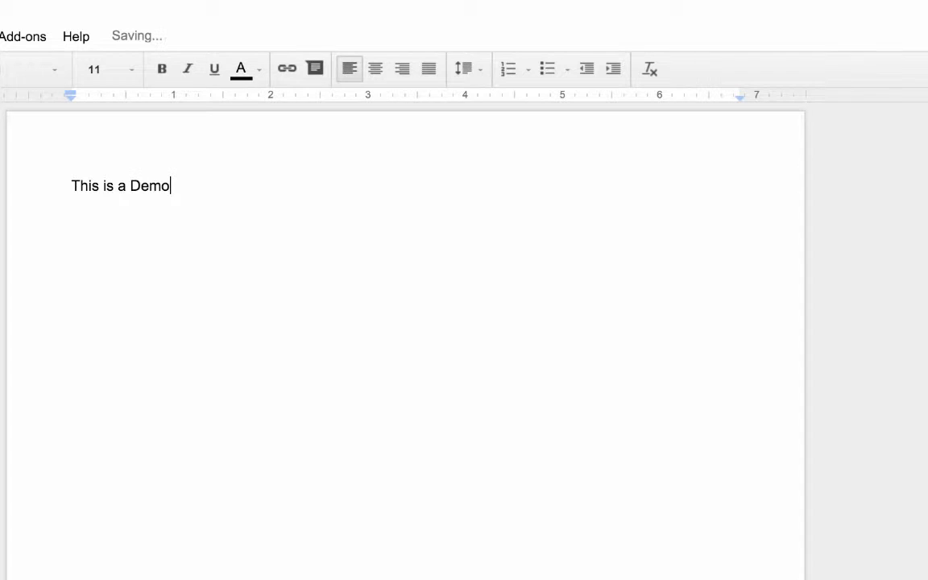
{"action": "key", "text": "Return"}
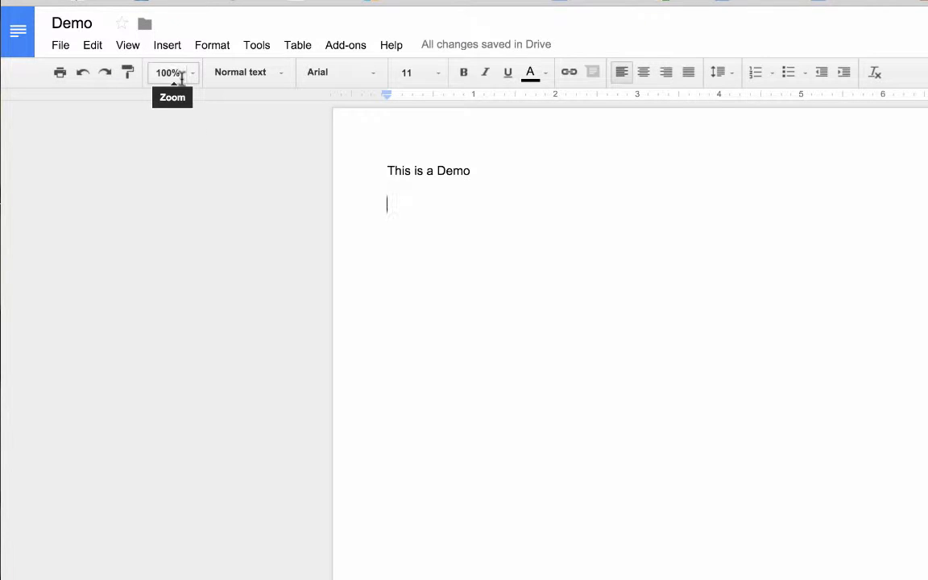
{"action": "left_click", "coordinate": [283, 76]}
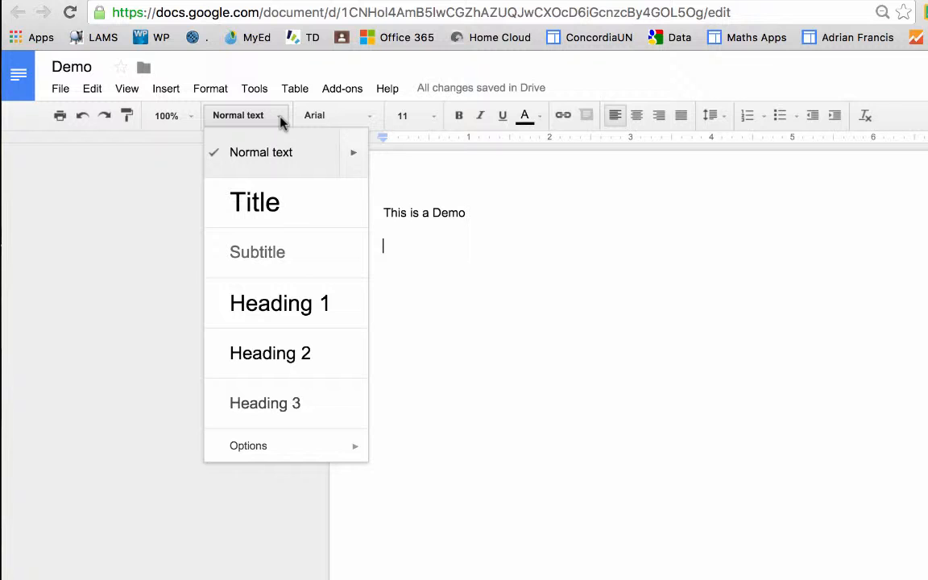
{"action": "left_click", "coordinate": [493, 191]}
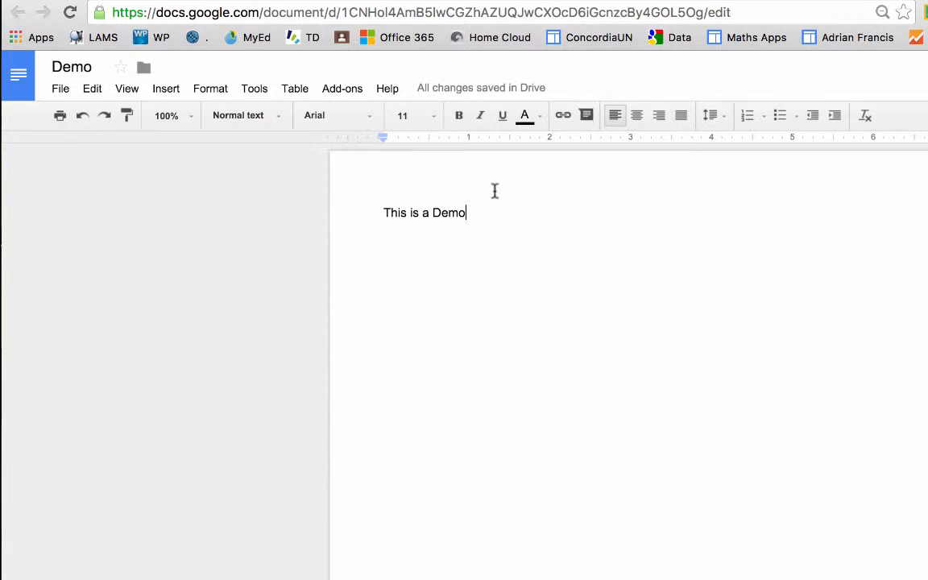
{"action": "left_click", "coordinate": [364, 120]}
{"action": "left_click_drag", "start_coordinate": [489, 340], "coordinate": [475, 315]}
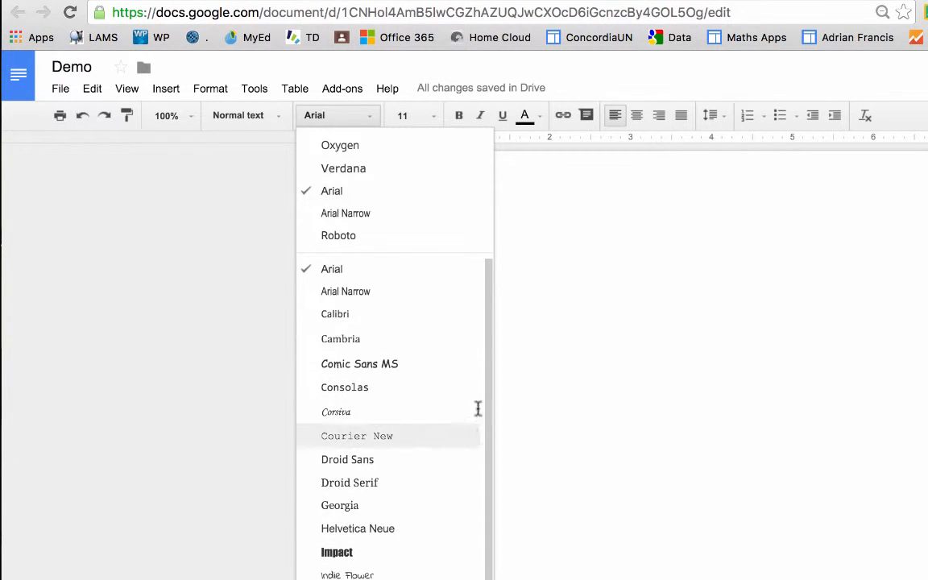
{"action": "left_click", "coordinate": [594, 247]}
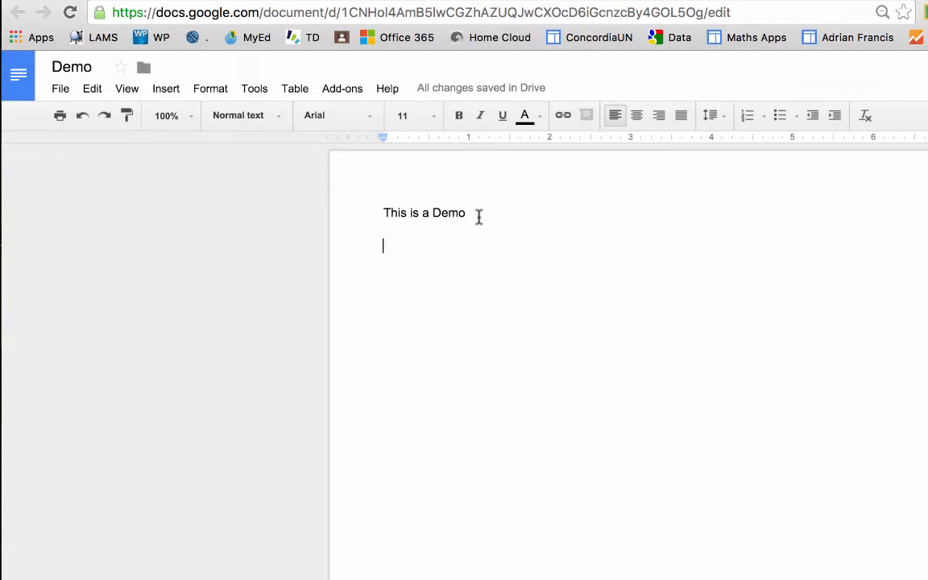
- Colour the word Demo in the first line red and highlight it in yellow
{"action": "left_click_drag", "start_coordinate": [466, 214], "coordinate": [435, 213]}
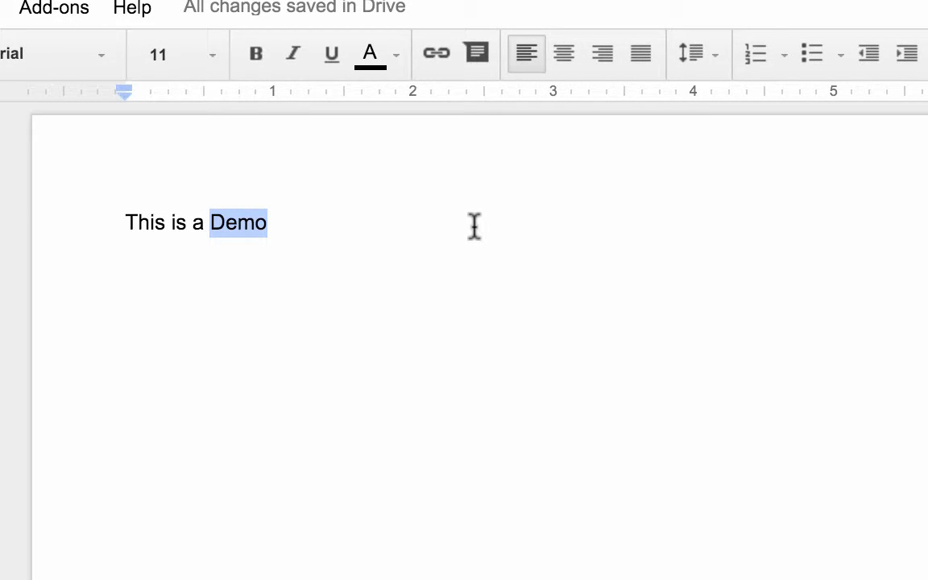
{"action": "left_click", "coordinate": [391, 62]}
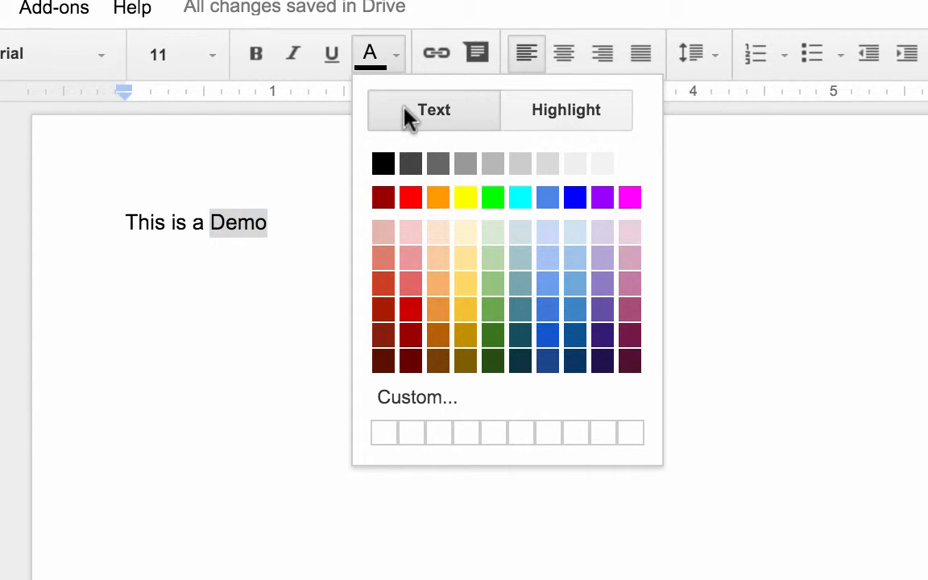
{"action": "left_click", "coordinate": [411, 197]}
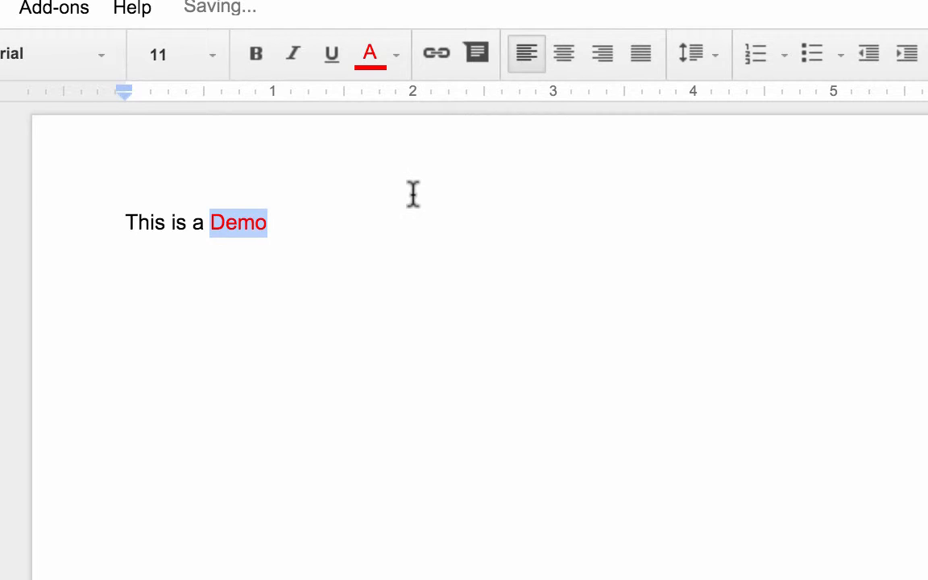
{"action": "left_click", "coordinate": [400, 57]}
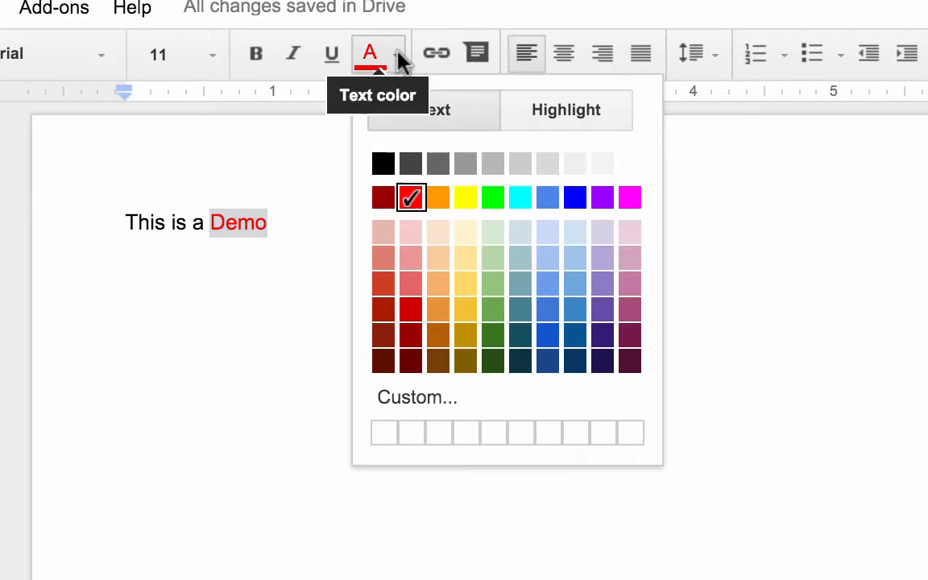
{"action": "left_click", "coordinate": [577, 121]}
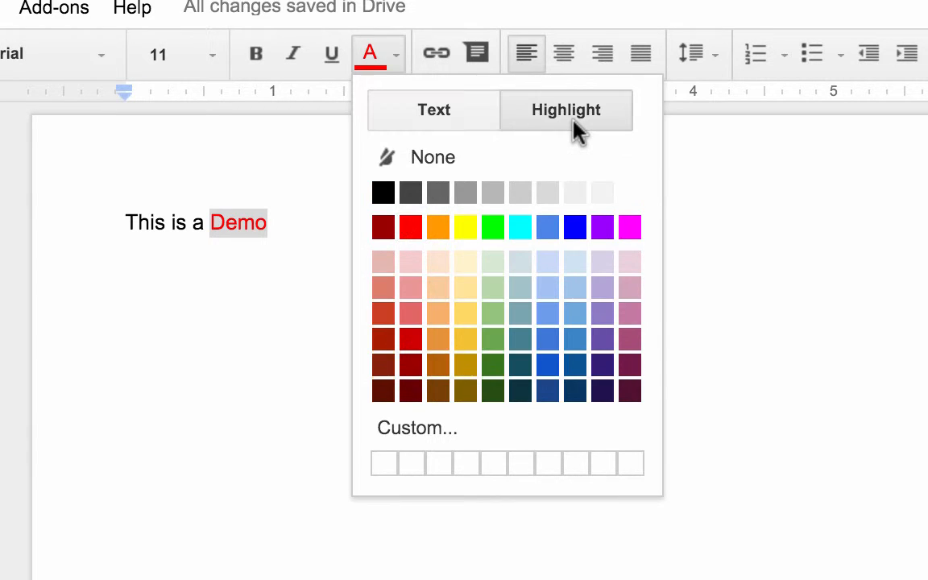
{"action": "left_click", "coordinate": [468, 233]}
{"action": "left_click", "coordinate": [515, 410]}
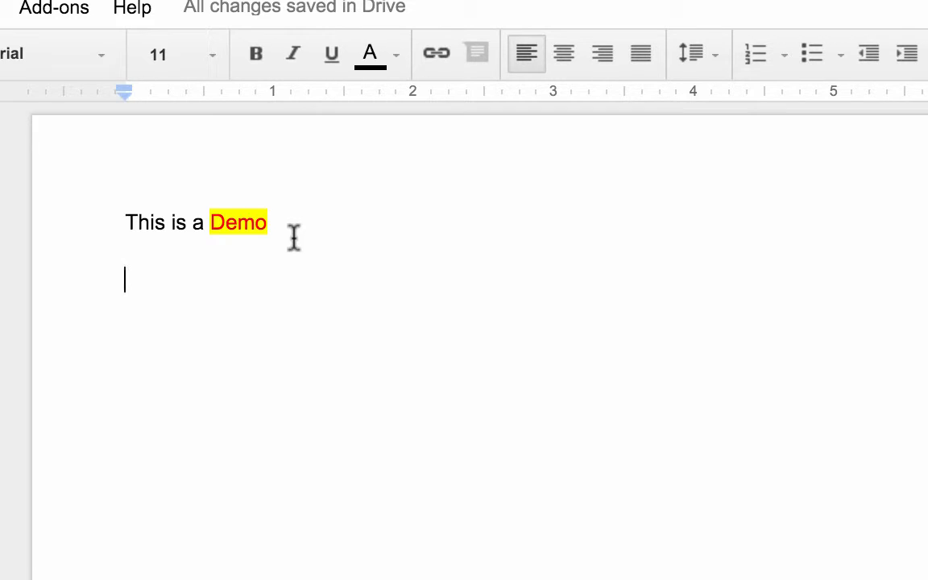
- Remove the highlight from the word Demo and set its text colour to black
{"action": "left_click_drag", "start_coordinate": [278, 226], "coordinate": [211, 222]}
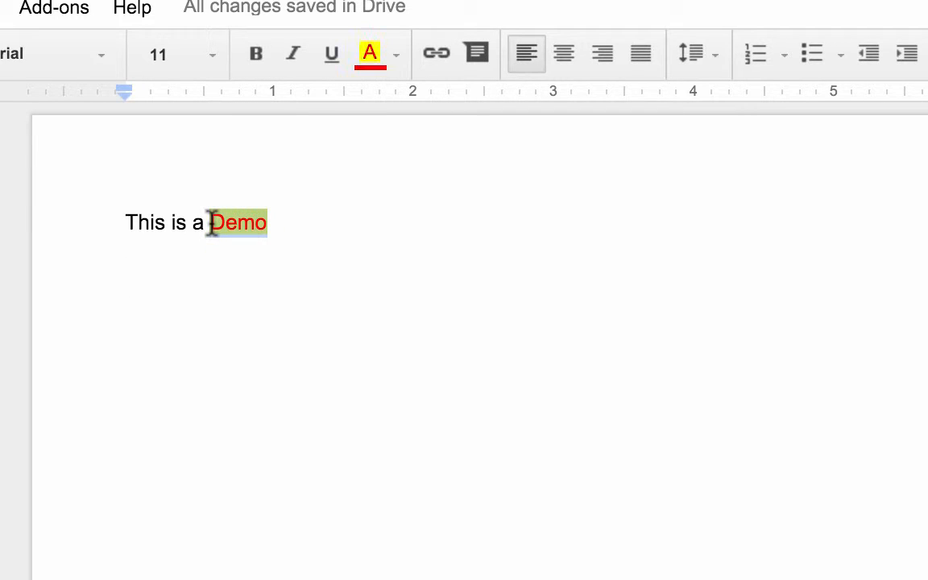
{"action": "left_click", "coordinate": [395, 55]}
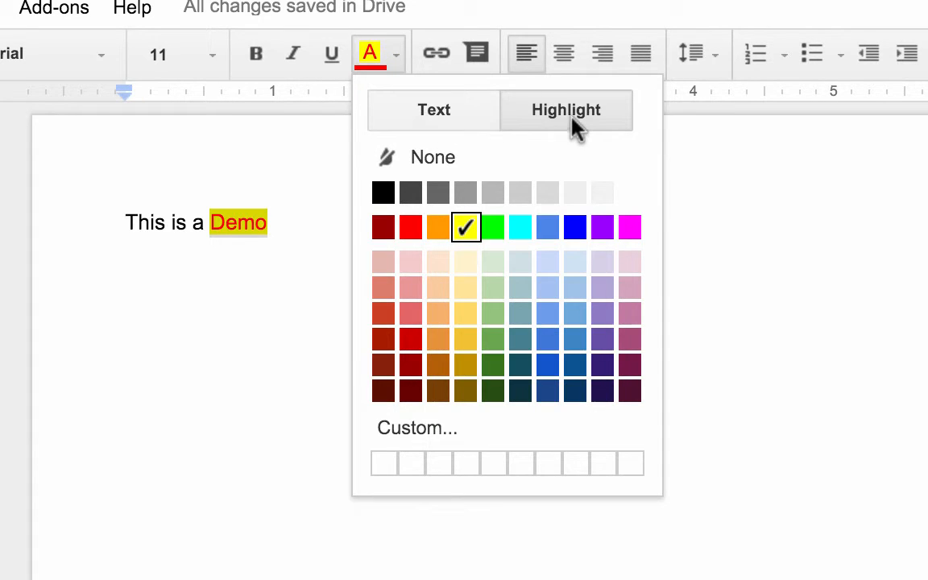
{"action": "left_click", "coordinate": [432, 161]}
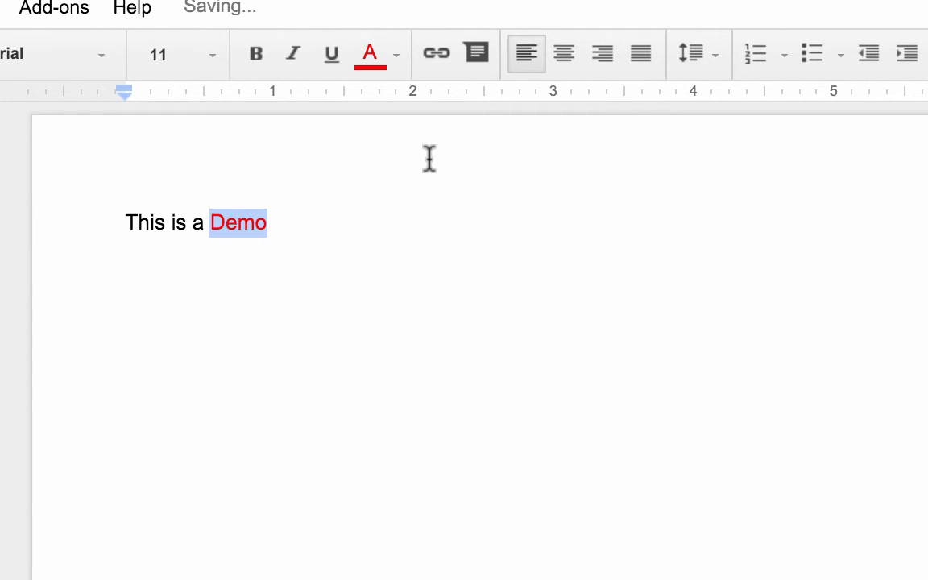
{"action": "left_click", "coordinate": [397, 55]}
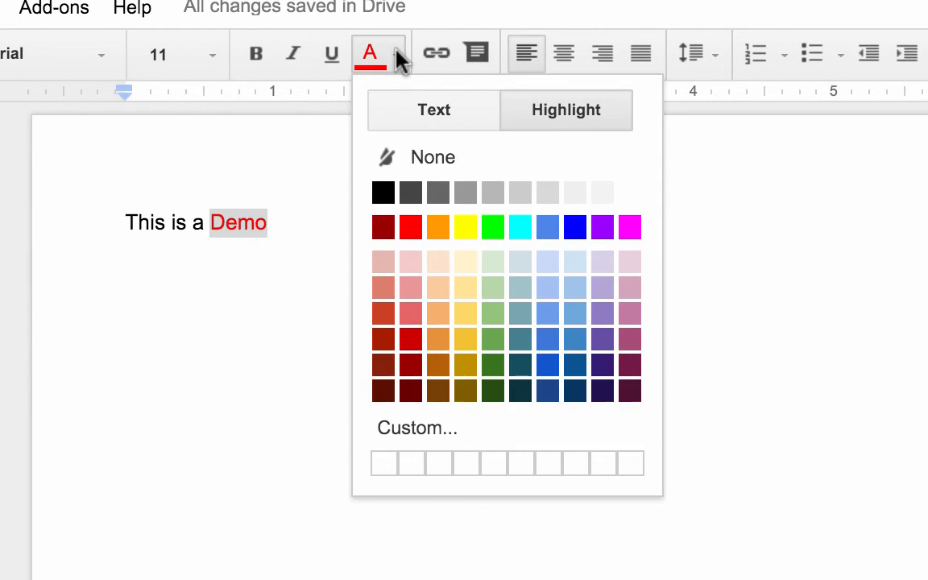
{"action": "left_click", "coordinate": [420, 119]}
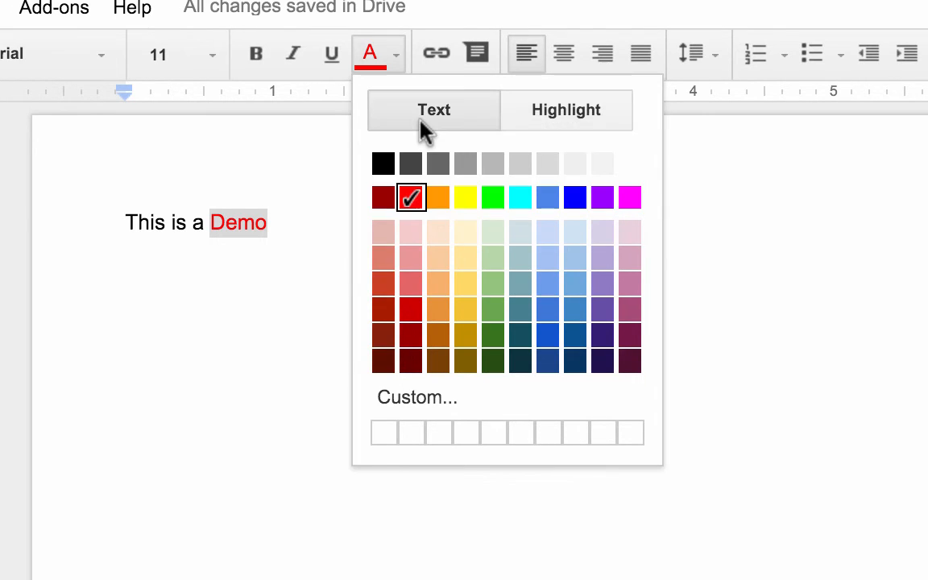
{"action": "left_click", "coordinate": [383, 163]}
{"action": "left_click", "coordinate": [352, 292]}
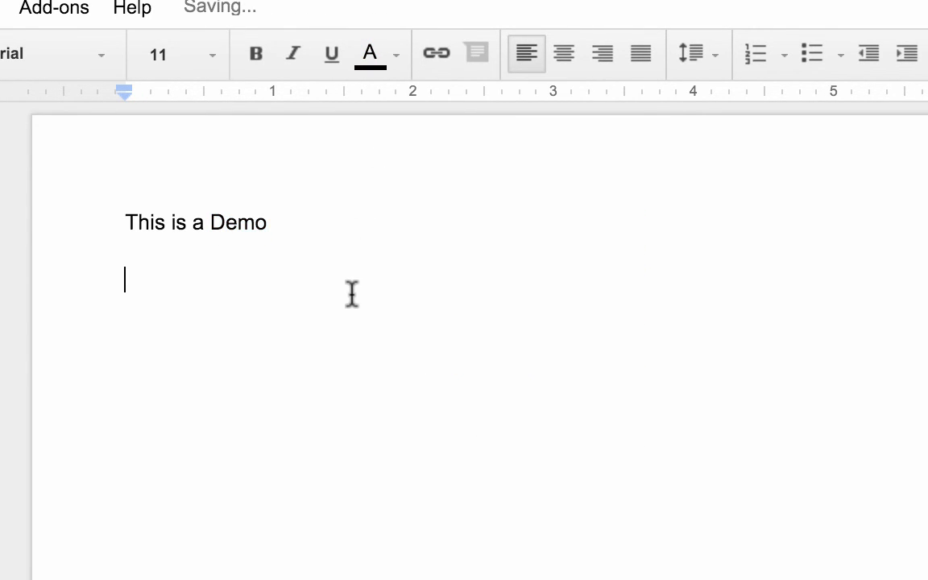